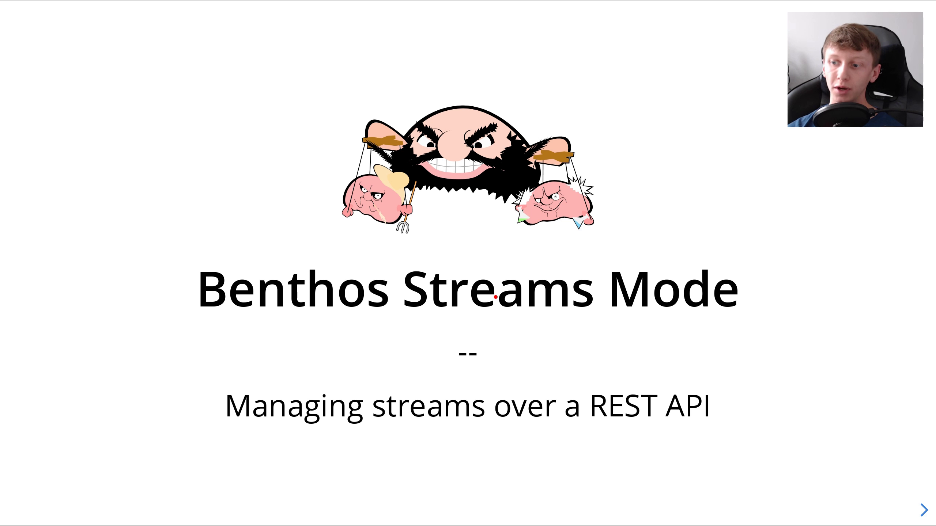
Advance from the Benthos Streams Mode title slide to the NATS webhooks diagram slide
key(Right)
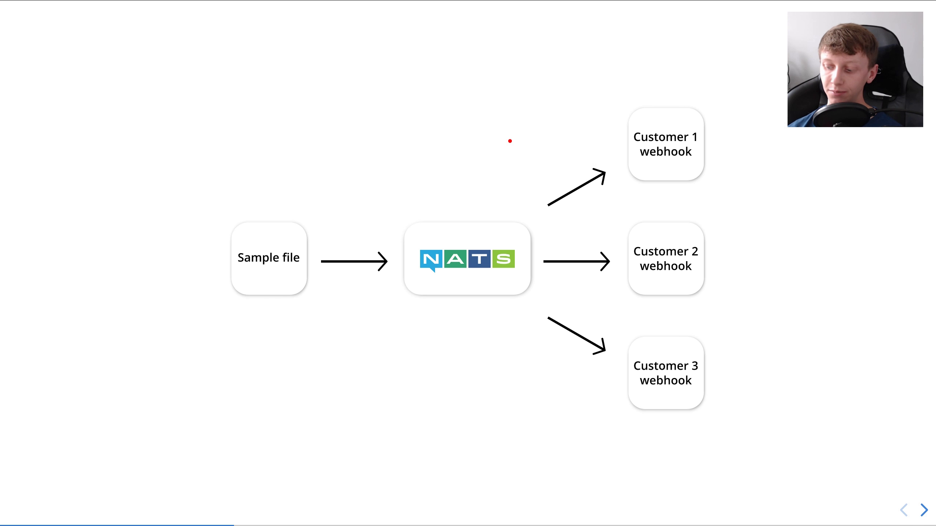
Step the diagram through its builds: messages reaching each customer webhook, then their Stdout outputs
key(Right)
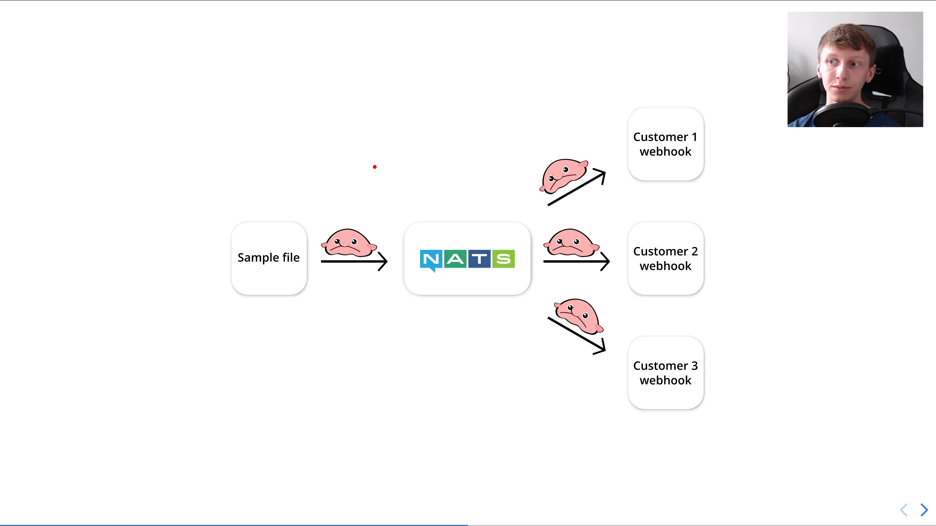
key(Right)
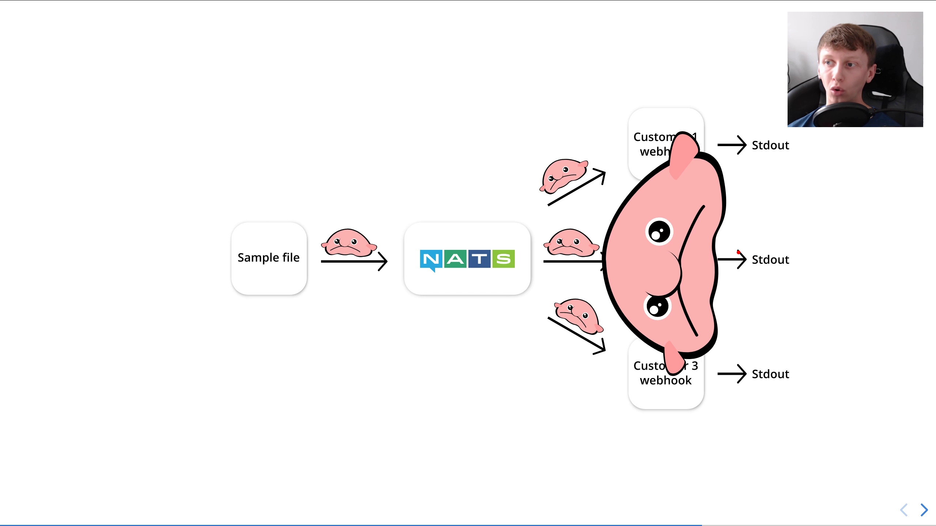
key(Right)
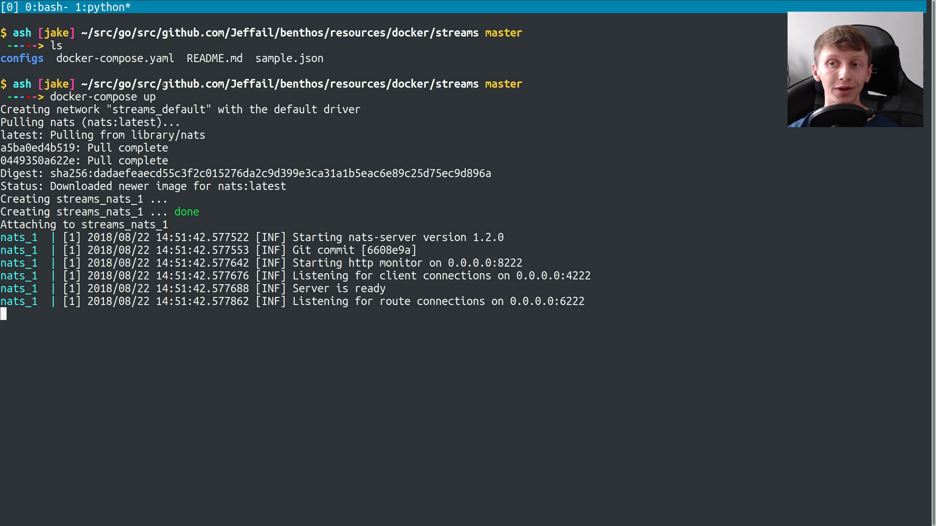
Run benthos --streams in window 0's bottom pane, then focus the top pane
drag(164, 84, 478, 84)
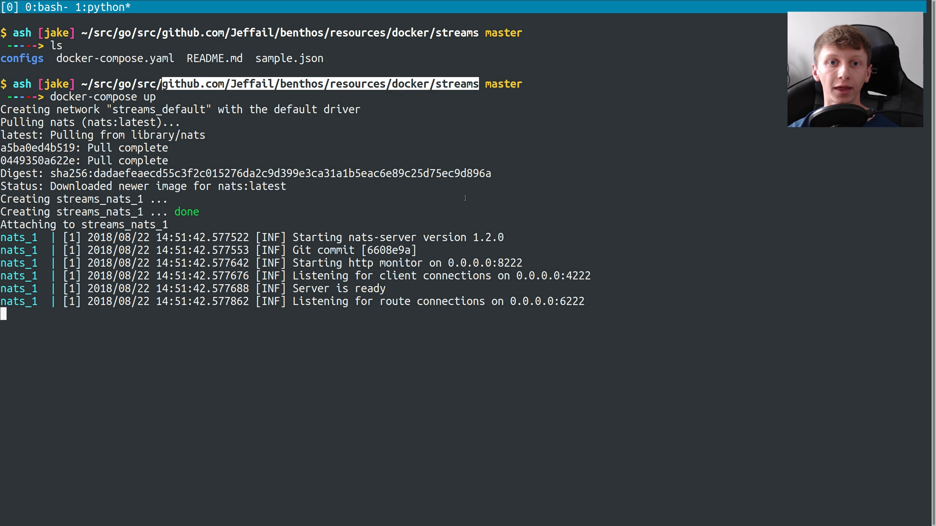
click(486, 198)
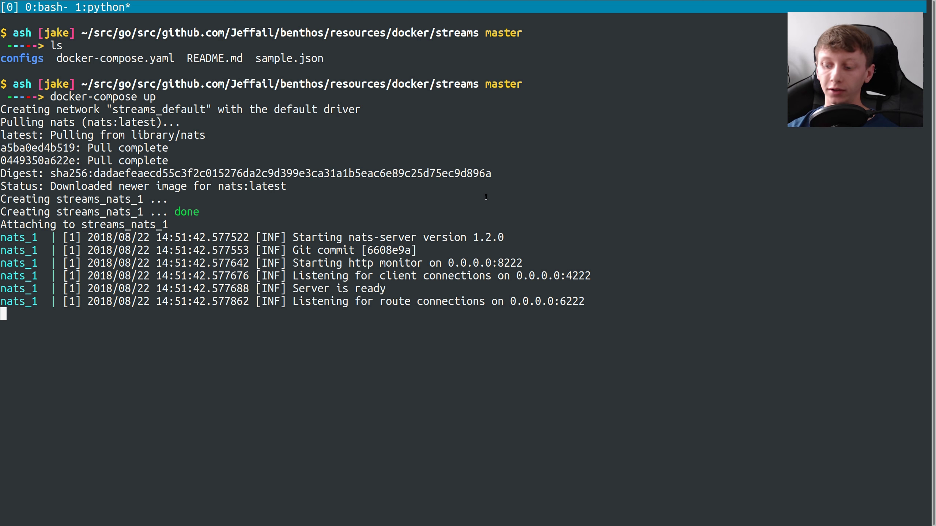
key(ctrl+b)
text(0)
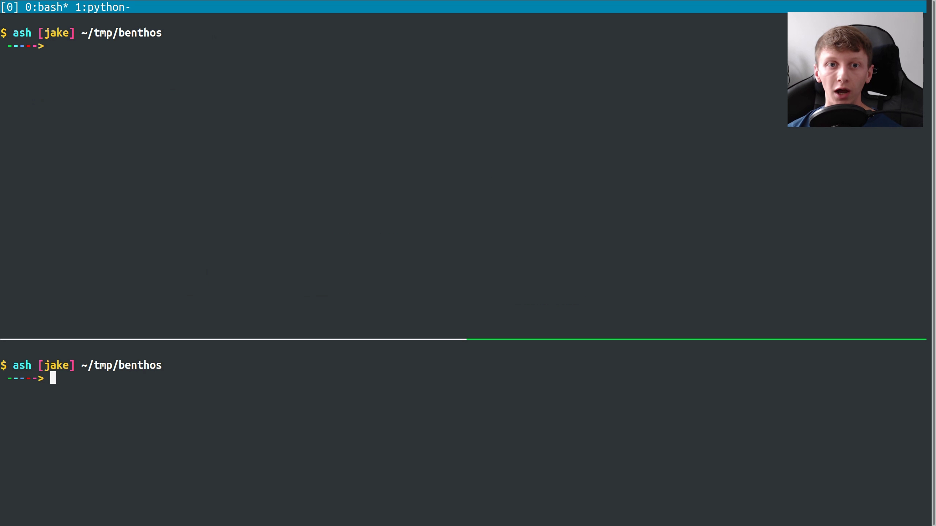
text(benthos --)
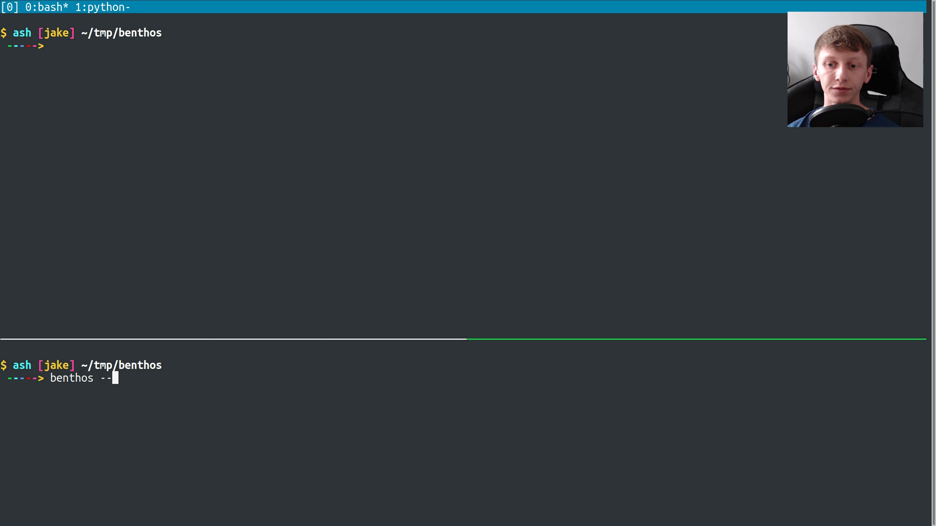
text(streams)
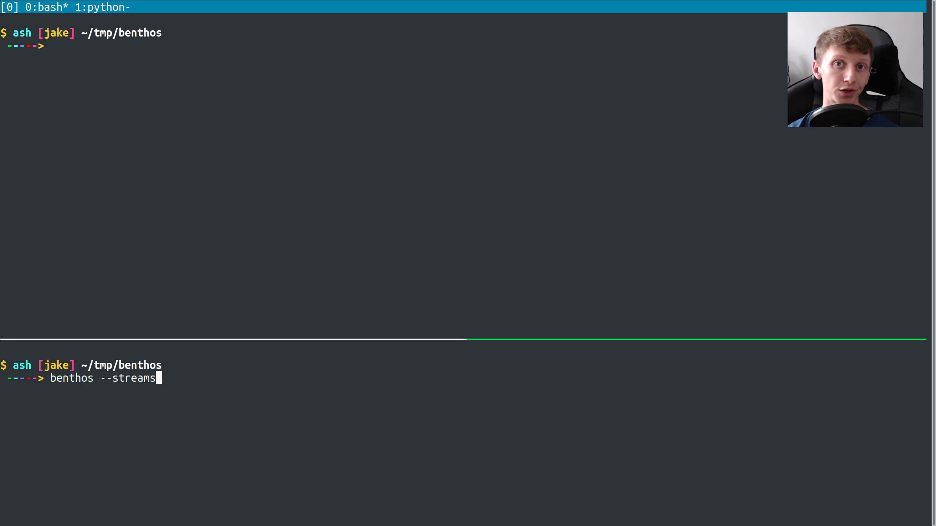
key(Return)
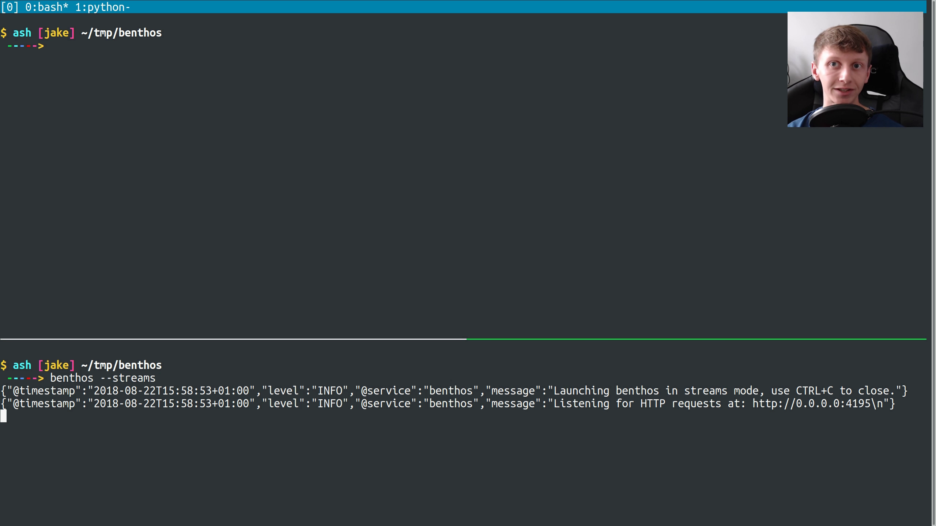
key(ctrl+b)
key(Up)
text(curl)
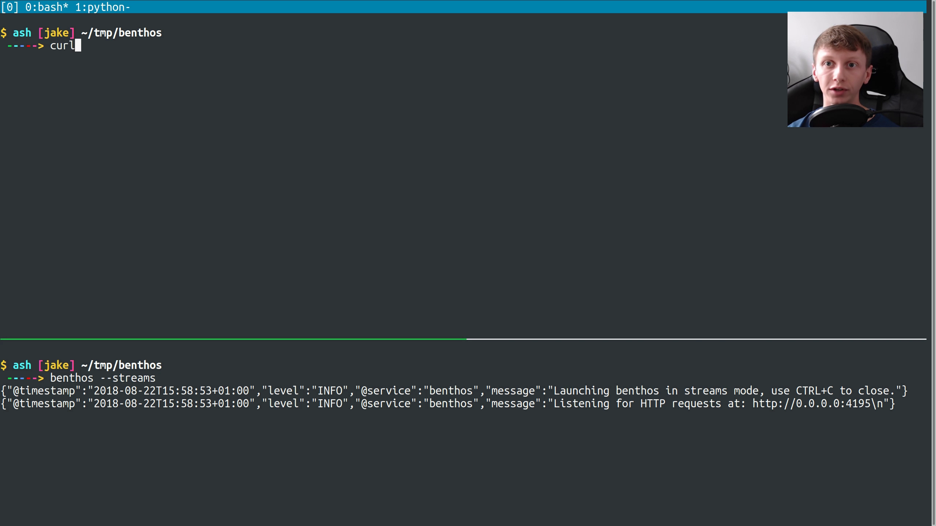
text( http://lu)
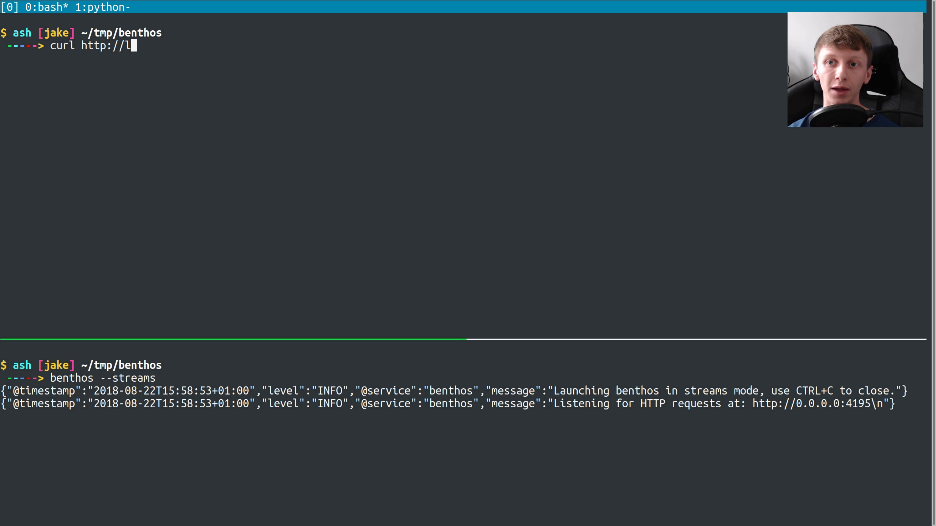
key(BackSpace)
text(ocalhs)
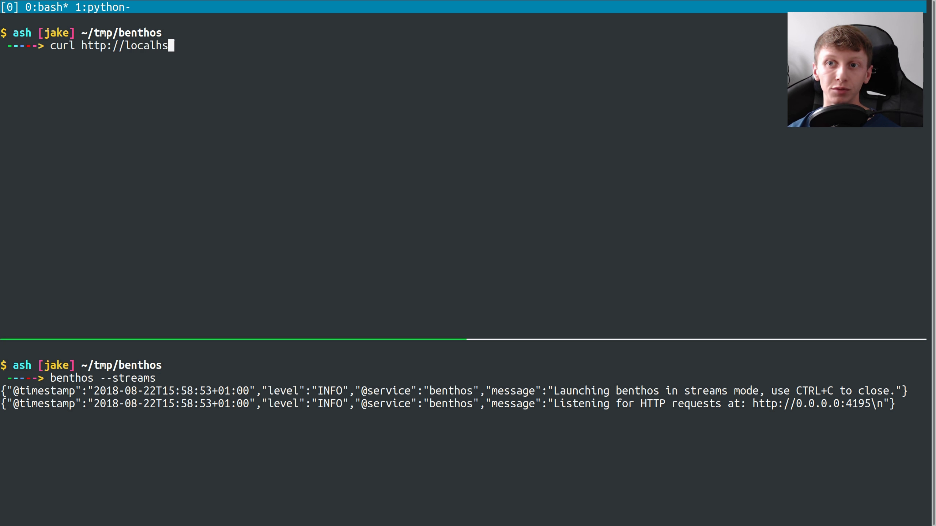
key(BackSpace)
text(ost:3)
key(BackSpace)
text(41)
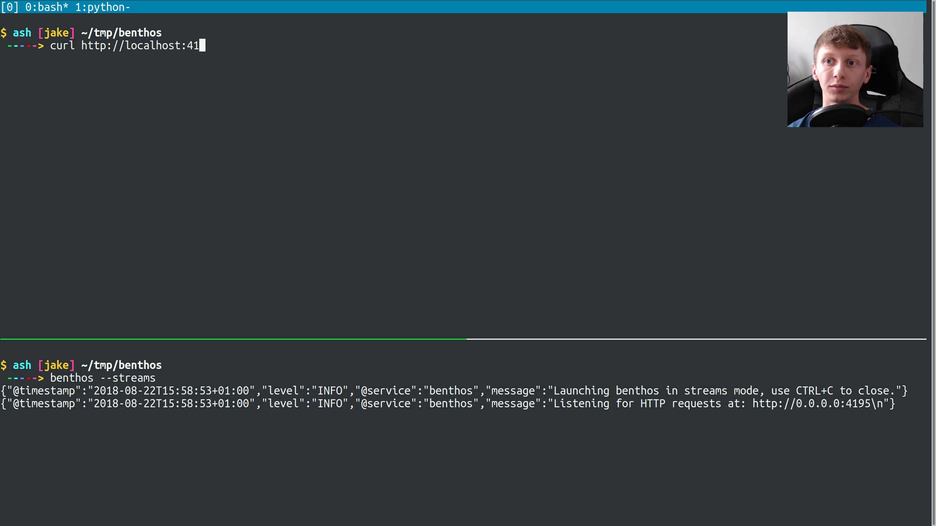
text(95/streams)
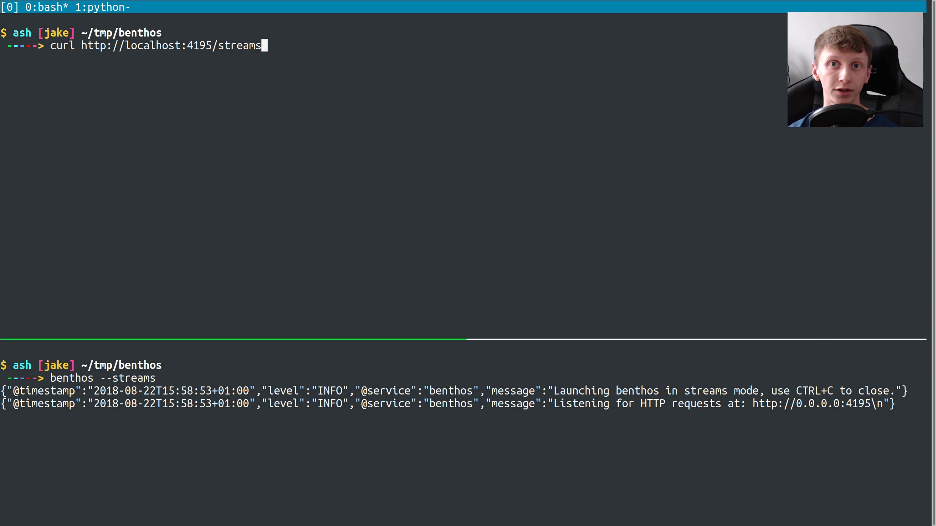
key(Return)
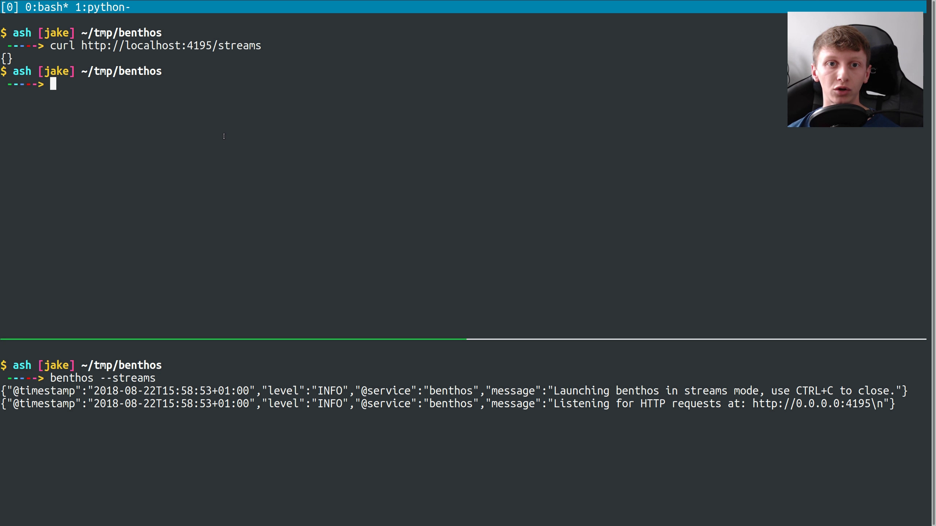
Open configs/webhooks.yaml in vim
text(vim c)
key(Tab)
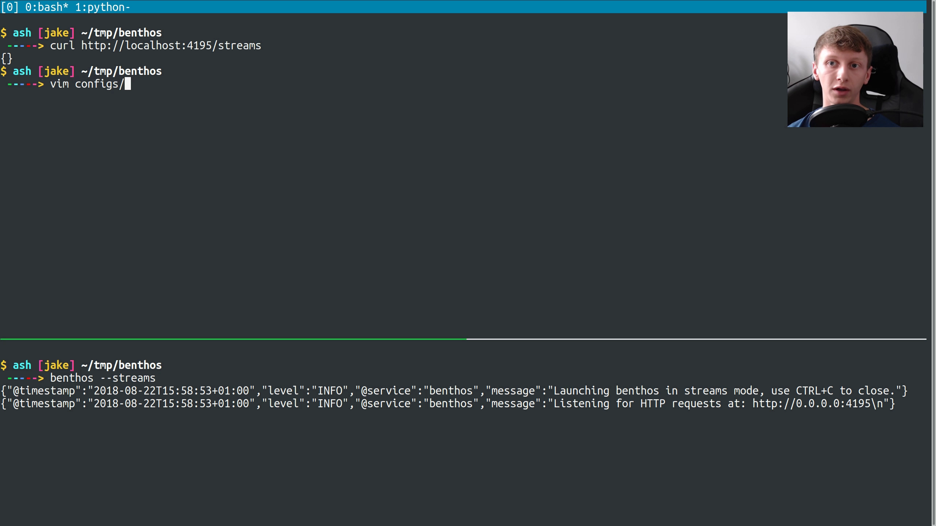
key(Tab)
key(Tab)
text(w)
key(Tab)
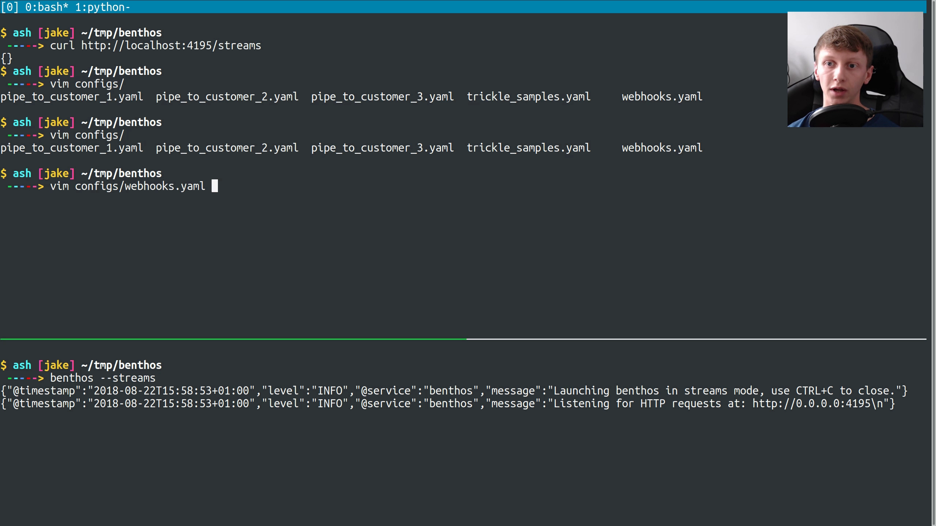
key(Return)
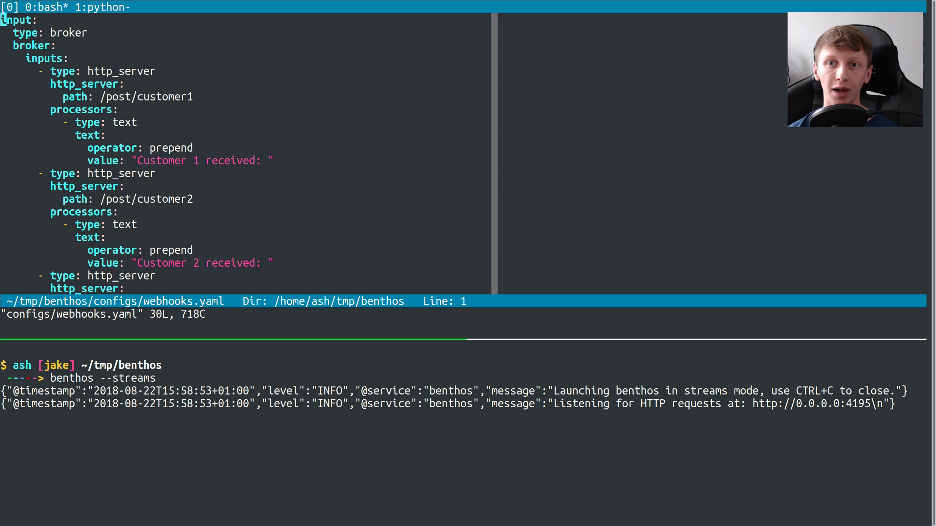
Highlight the type: broker line and the first http_server input
key(j)
key(j)
key(j)
key(k)
key(k)
key(shift+v)
key(Escape)
key(j)
key(j)
key(j)
key(shift+v)
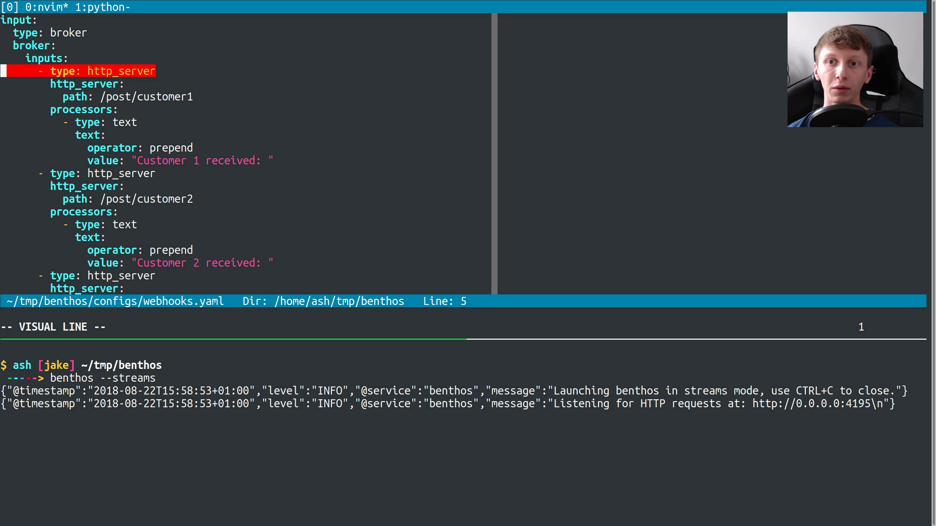
key(Escape)
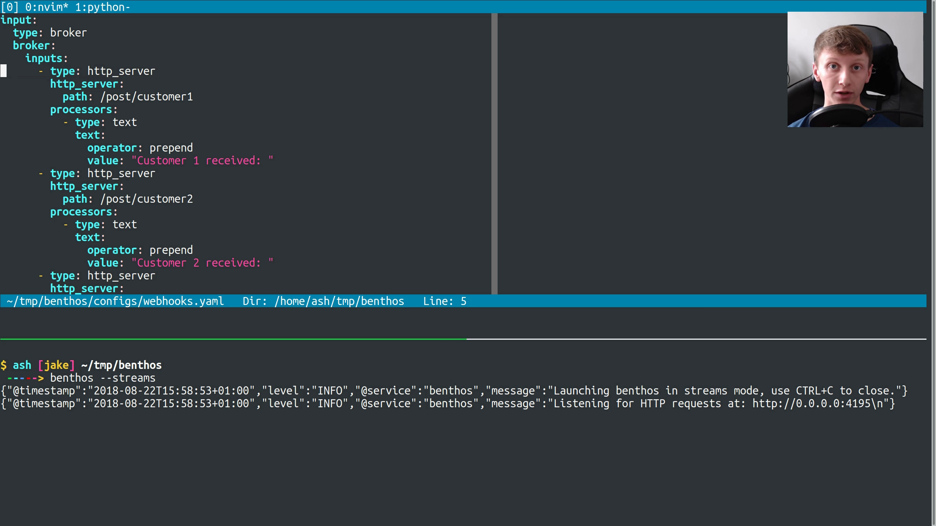
Highlight the path: /post/customer1 line and the 'Customer 1 received: ' prepend value
key(j)
key(j)
key(shift+v)
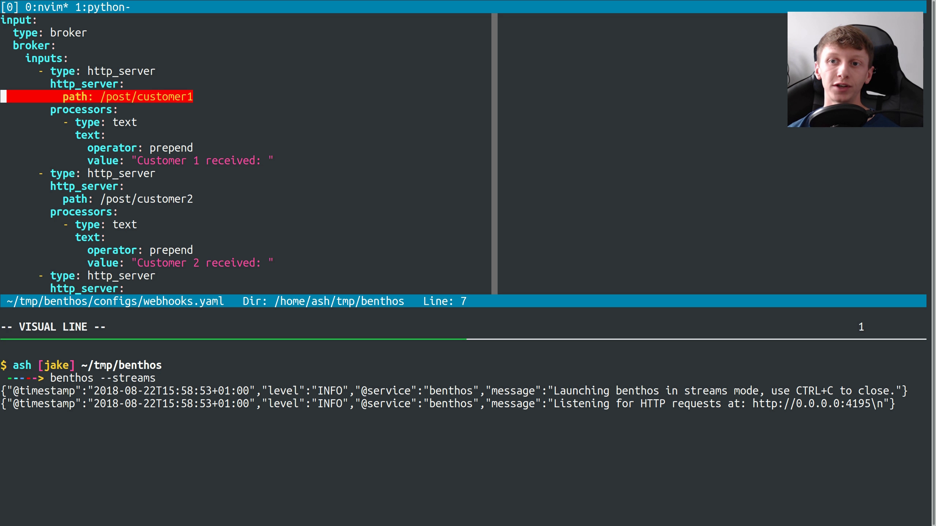
key(Escape)
key(j)
key(j)
key(j)
key(j)
key(j)
key(j)
key(j)
key(j)
key(j)
key(j)
key(j)
key(j)
key(j)
key(j)
key(j)
key(j)
key(j)
key(k)
key(k)
key(k)
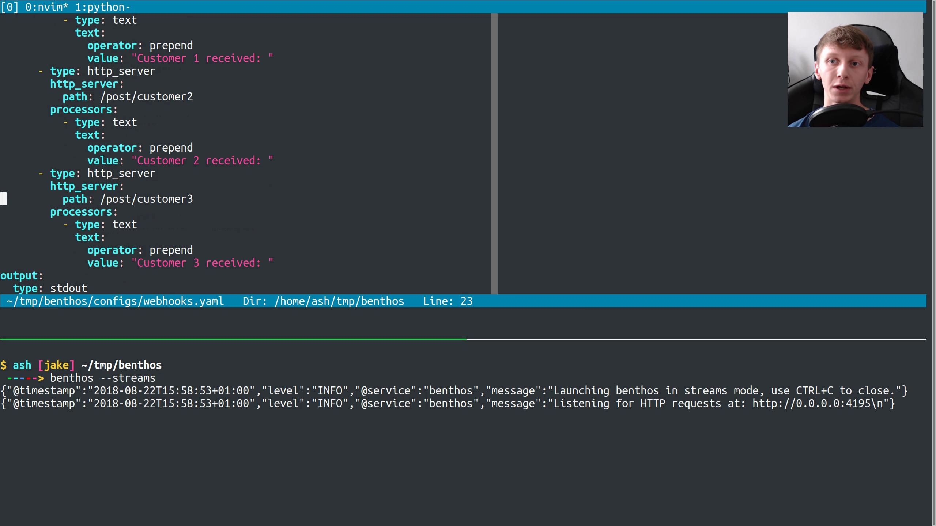
key(k)
key(k)
key(k)
key(k)
key(k)
key(k)
key(k)
key(k)
key(k)
key(shift+v)
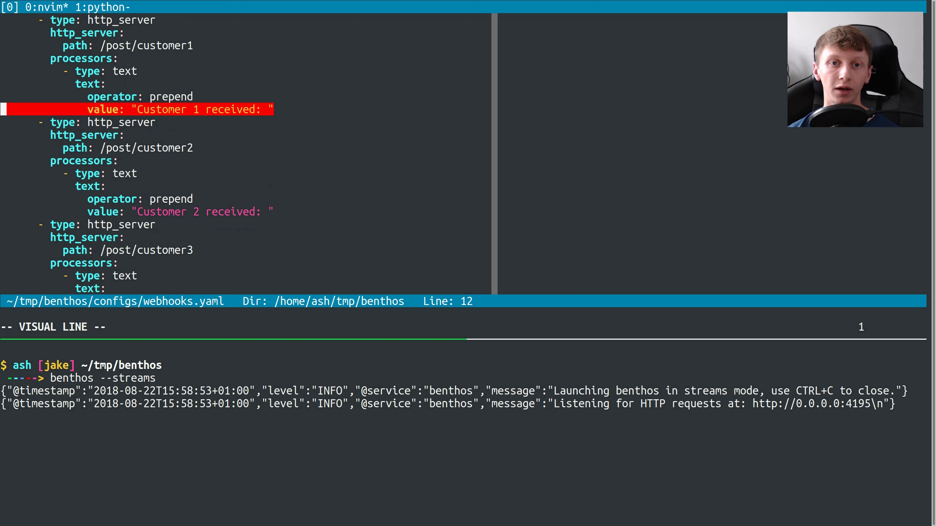
key(Escape)
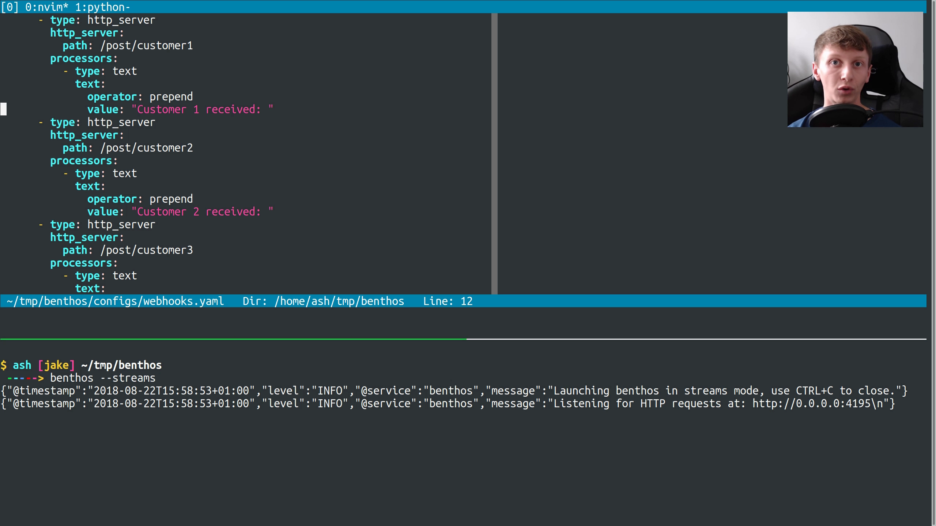
Highlight the stdout output type line, then quit vim with :q
key(j)
key(j)
key(j)
key(j)
key(j)
key(j)
key(j)
key(j)
key(j)
key(j)
key(j)
key(j)
key(j)
key(j)
key(j)
key(j)
key(j)
key(j)
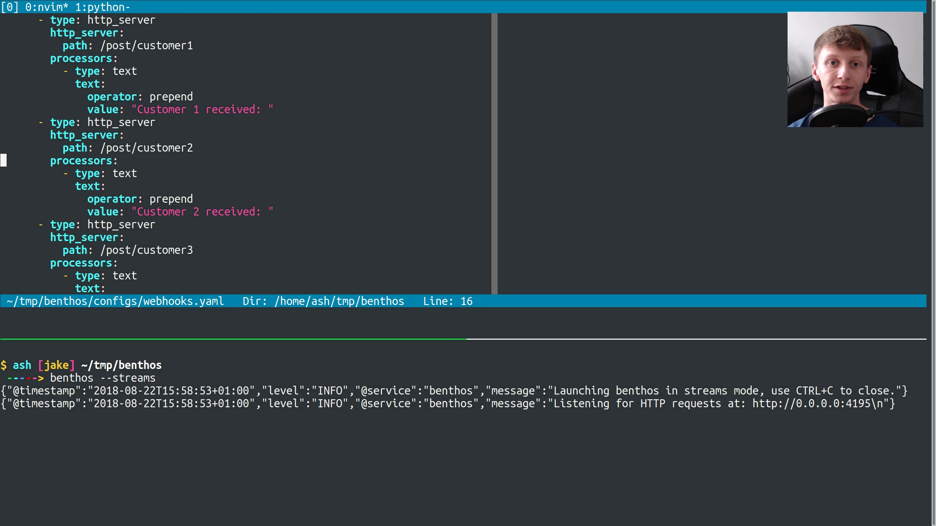
key(k)
key(j)
key(shift+v)
key(Escape)
key(k)
key(k)
key(k)
key(k)
key(k)
key(k)
key(k)
key(k)
key(k)
key(k)
key(k)
key(k)
key(k)
key(k)
key(k)
key(k)
key(k)
key(k)
key(k)
key(k)
key(k)
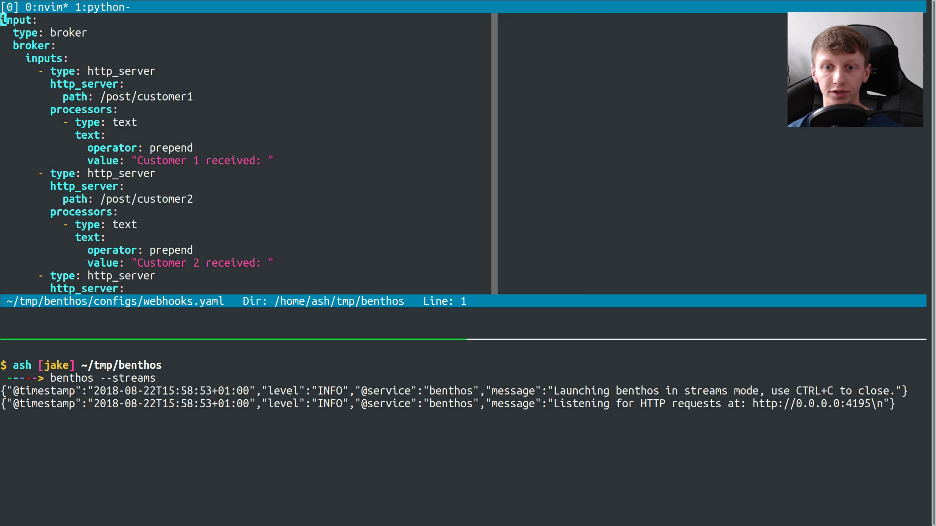
key(j)
key(j)
text(:q)
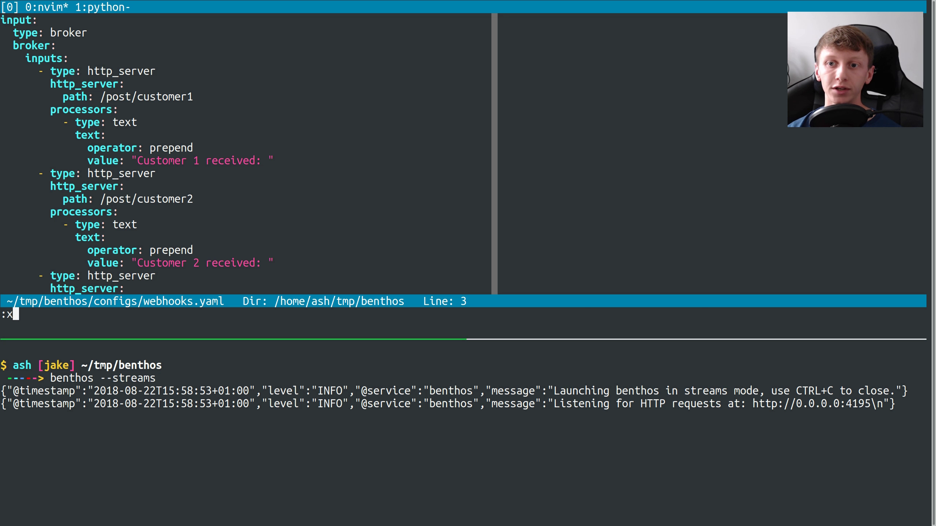
key(Return)
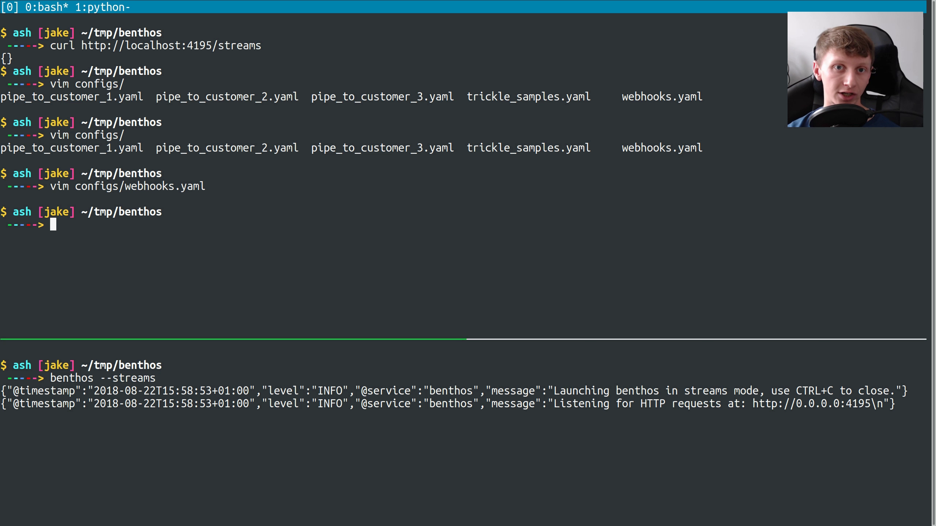
Pipe configs/webhooks.yaml into curl --data-binary @- at localhost:4195/streams/webhooks
text(cat configs/webhooks.yaml )
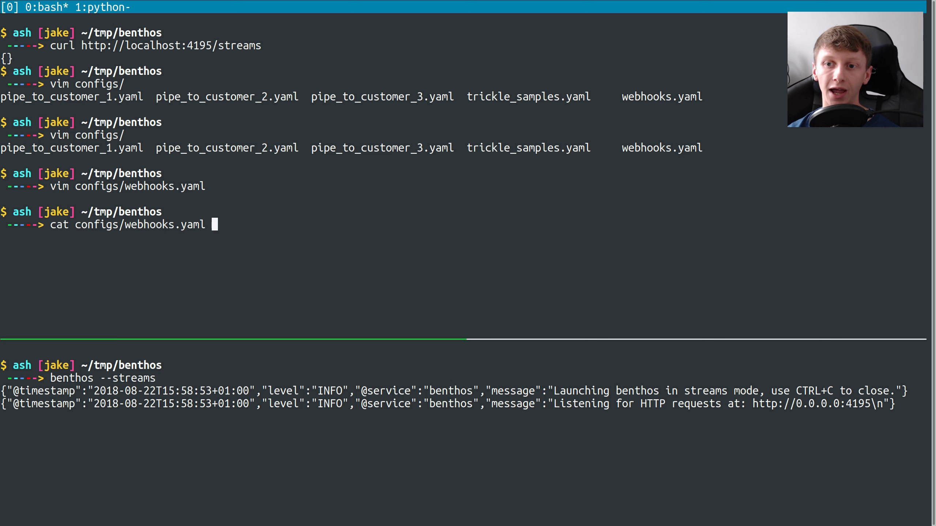
text(| curl h)
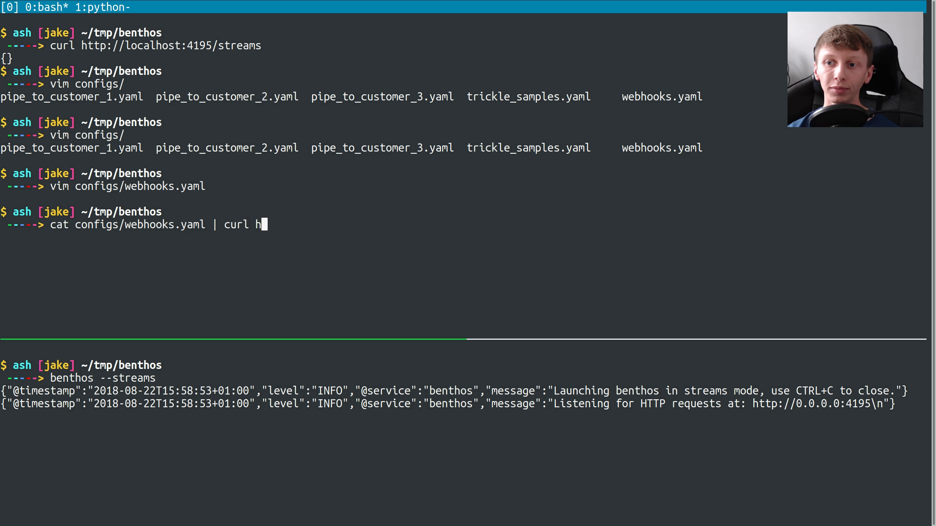
text(ttp://localhost)
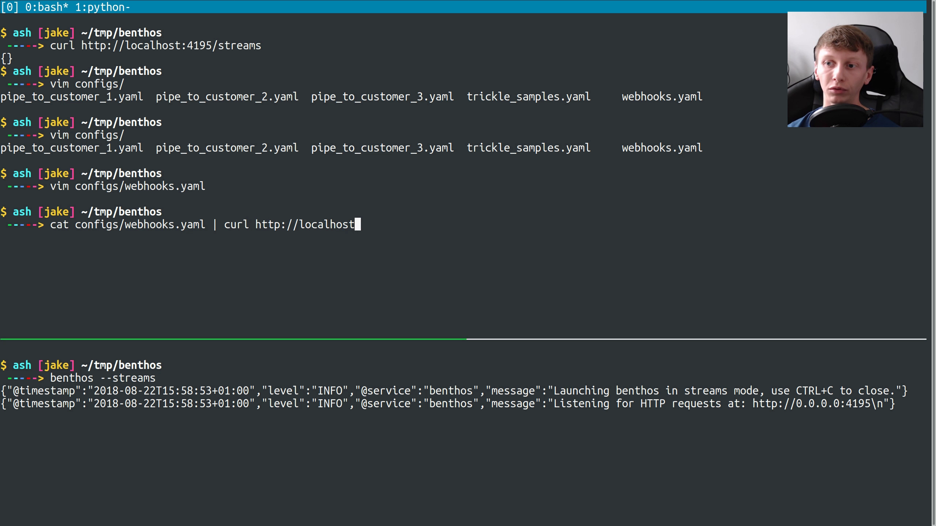
text(:4195/stre)
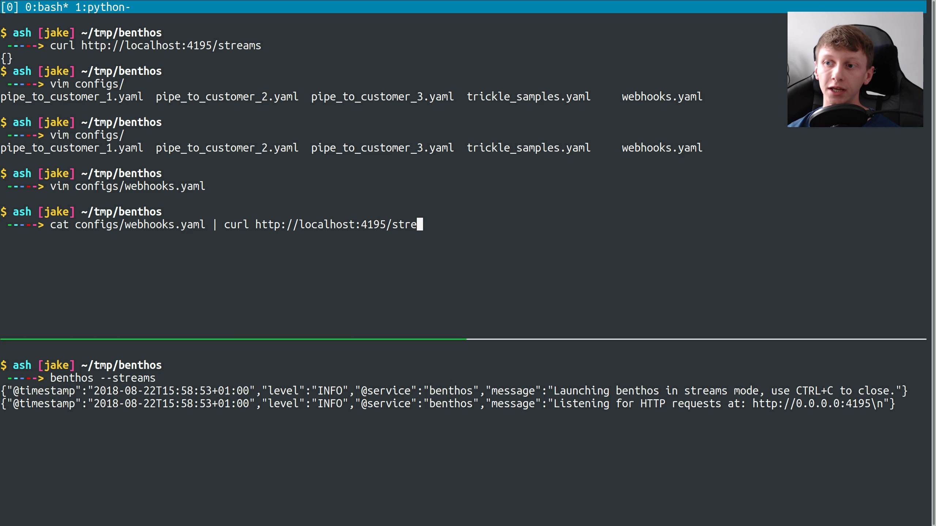
text(ams/web)
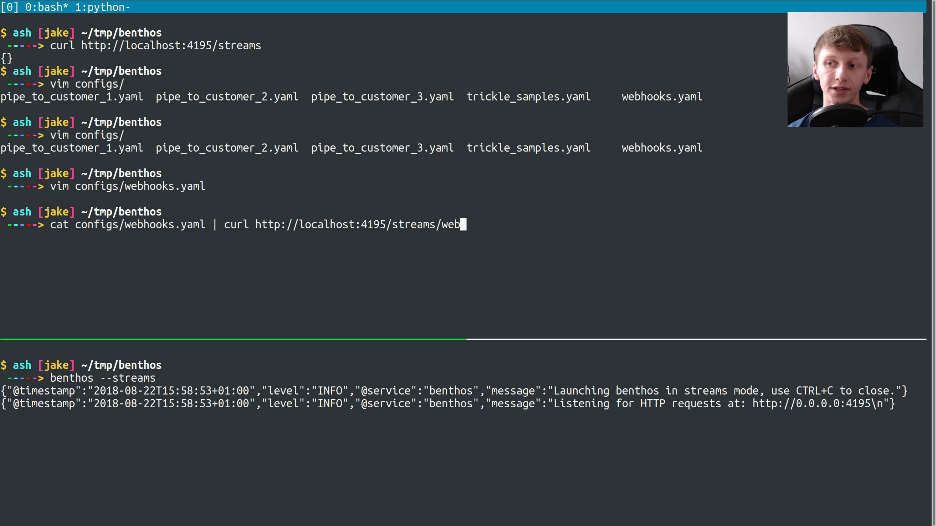
text(hooks)
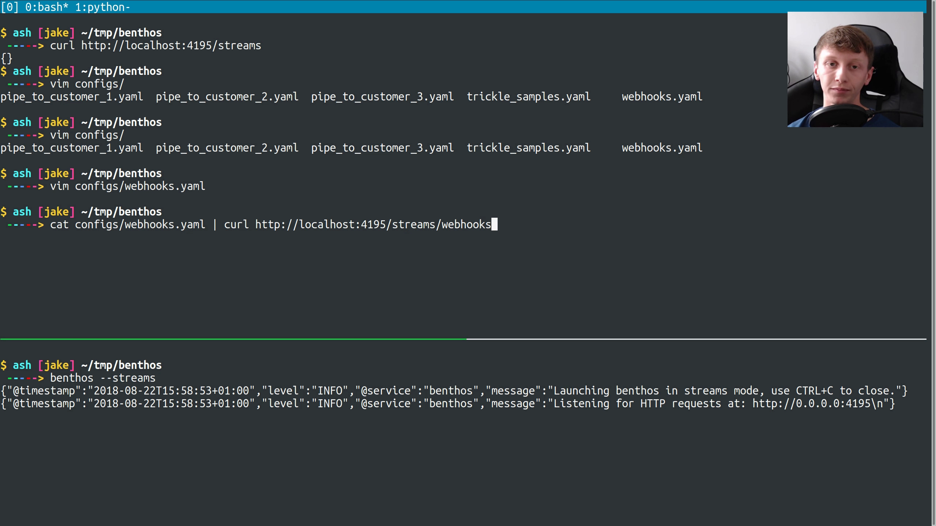
text( --d)
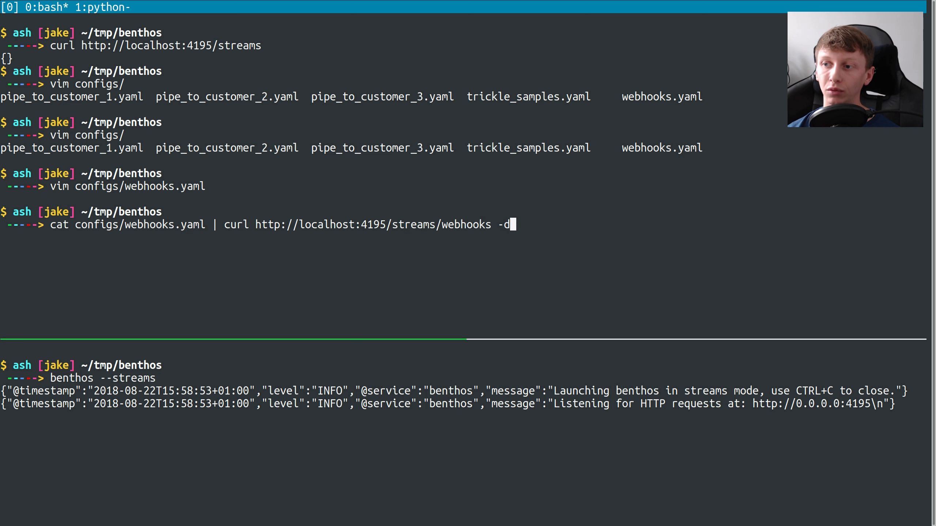
text(ata-bin)
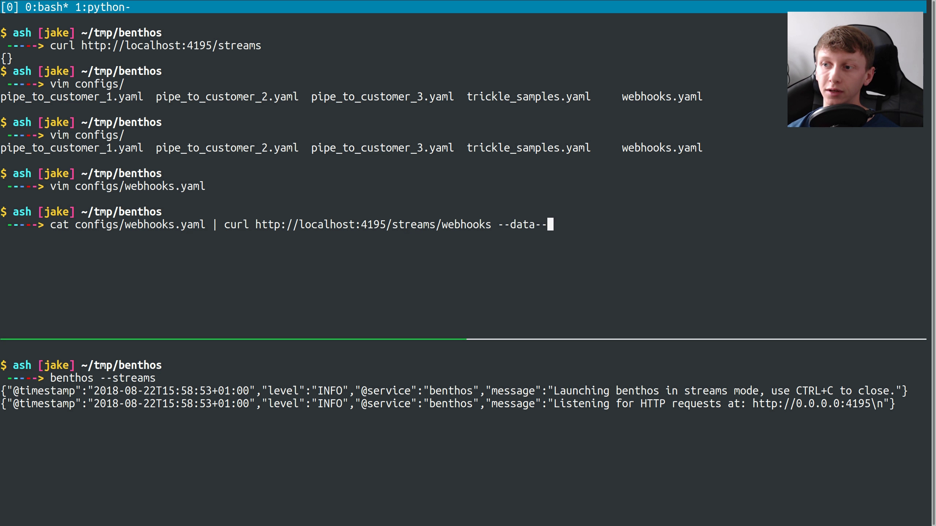
key(BackSpace)
key(BackSpace)
key(BackSpace)
text(binary @=)
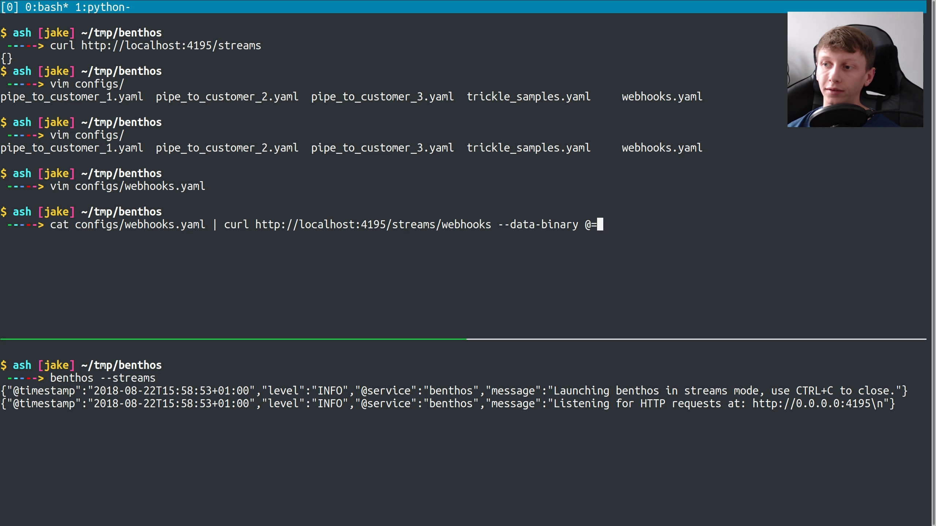
key(BackSpace)
text(-)
key(Return)
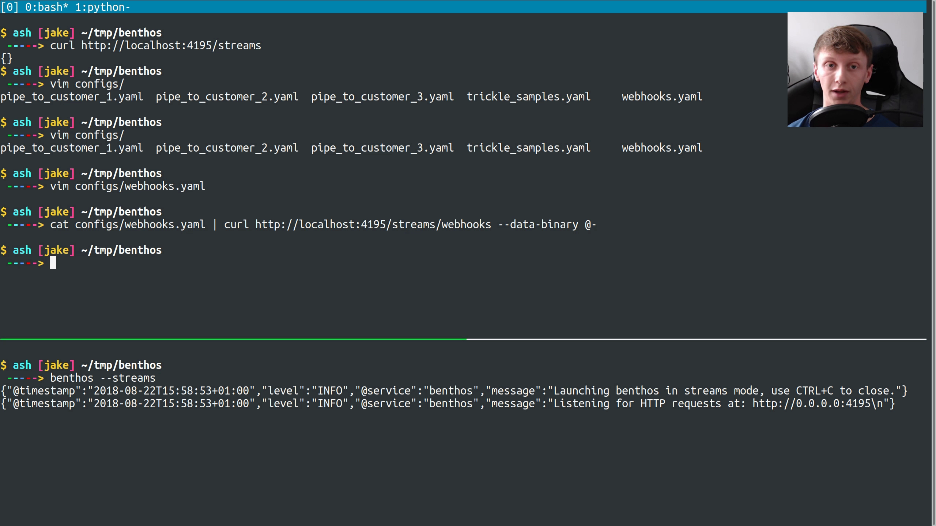
Curl localhost:4195/streams and highlight the active webhooks entry with its uptime
text(curl http)
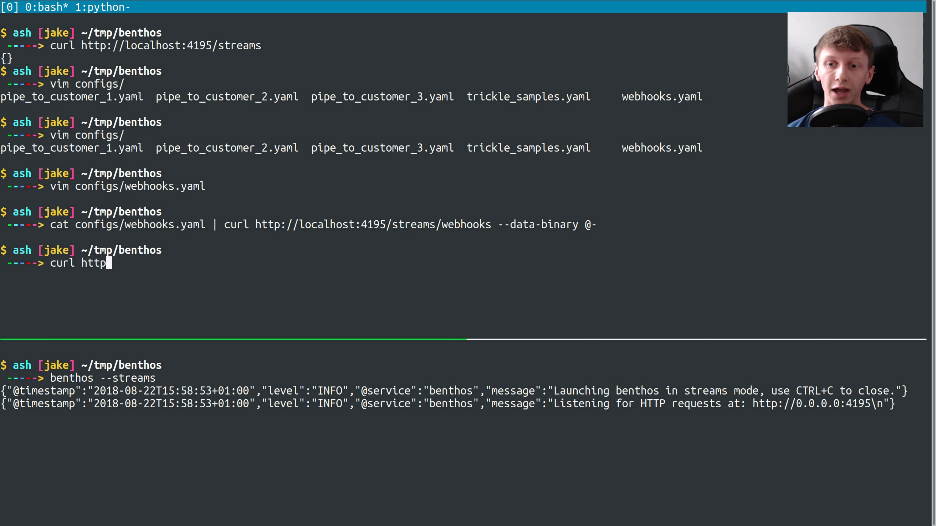
text(://localhost:)
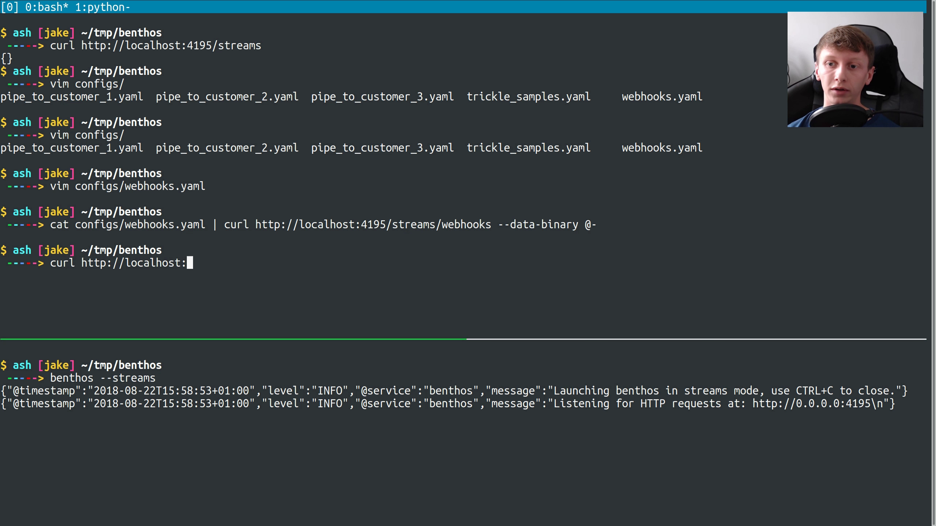
text(4195/streams)
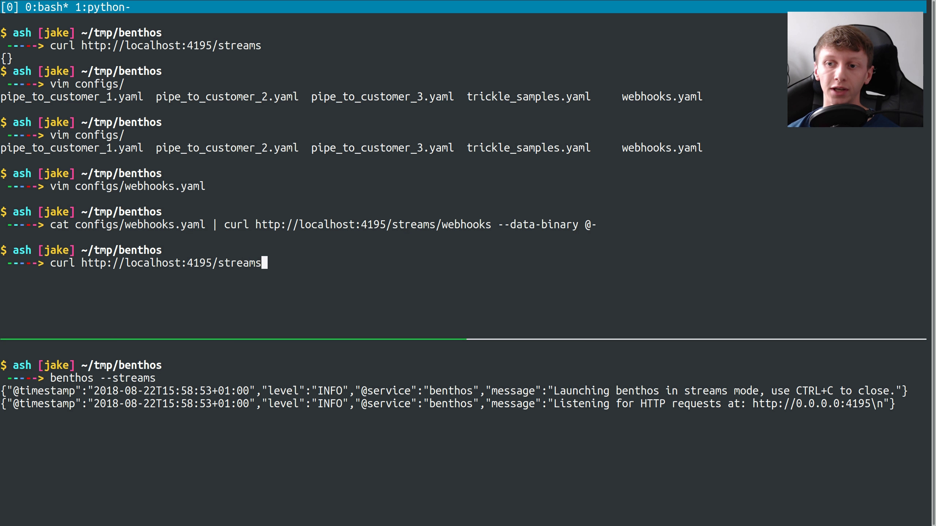
key(Return)
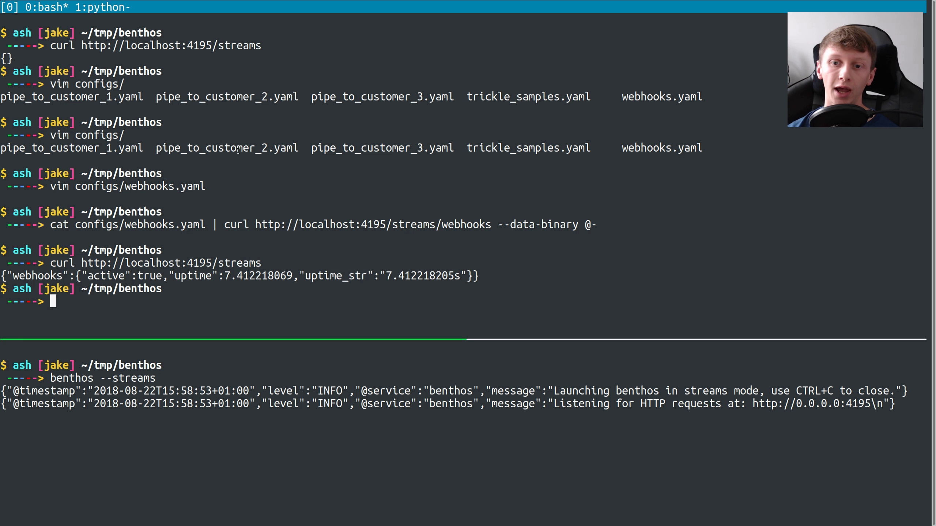
drag(13, 276, 61, 276)
triple_click(95, 272)
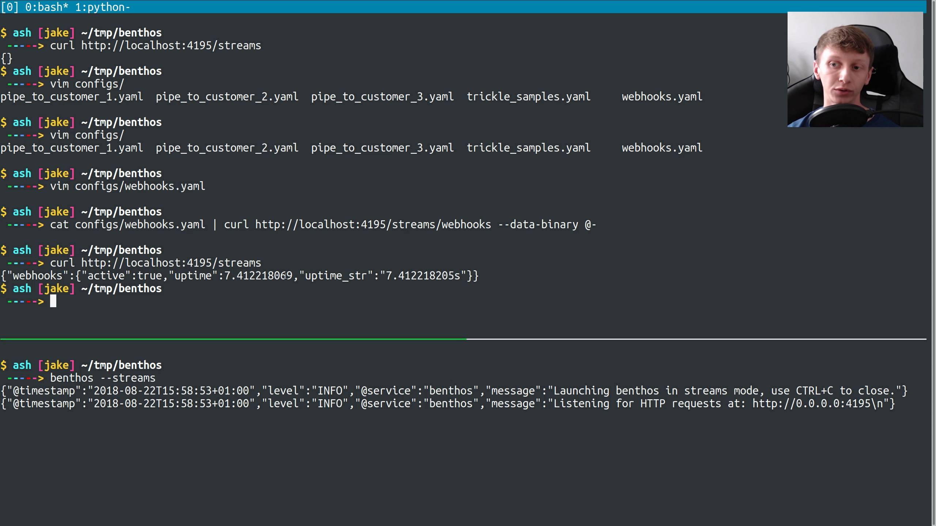
Fetch localhost:4195/streams/webhooks piped through jq '.'
key(Up)
text(/)
text(web)
text(oks)
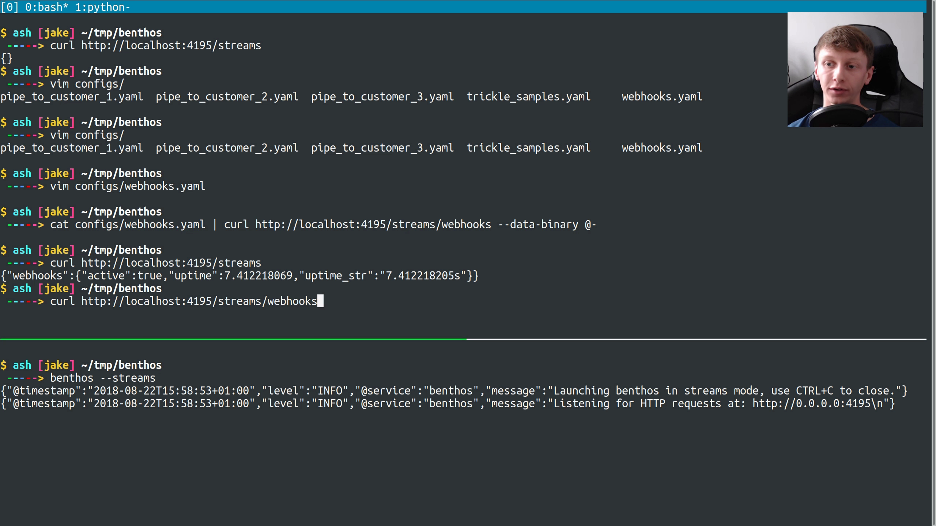
text( | jq '.')
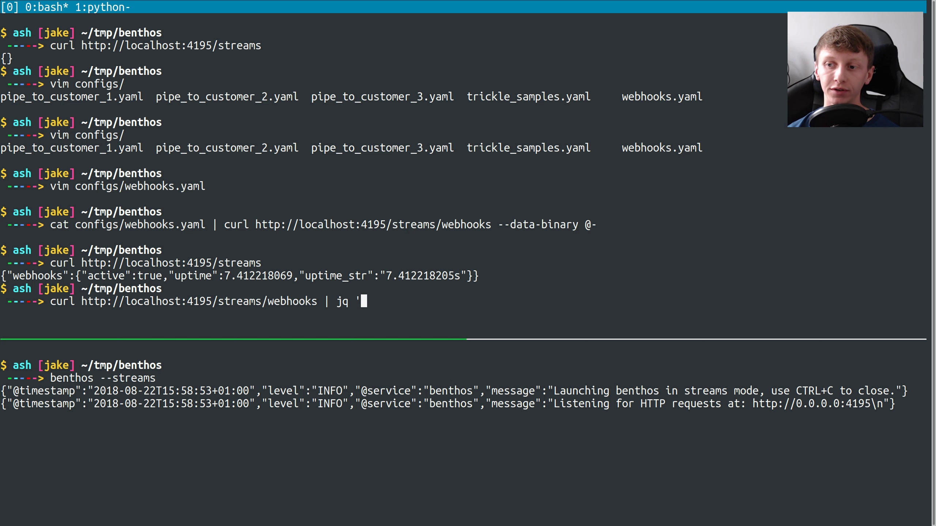
key(Return)
In tmux copy mode, highlight the active: true, uptime, uptime_str and config lines
key(ctrl+b)
key(bracketleft)
key(Up)
key(Up)
key(Up)
key(Up)
key(Up)
key(Up)
key(Up)
key(Up)
key(Up)
key(Up)
key(Up)
key(Up)
key(Up)
key(Up)
key(Up)
key(Up)
key(Up)
key(Up)
key(Up)
key(Up)
key(Up)
key(Up)
key(Up)
key(Up)
key(Up)
key(Up)
key(Up)
key(Up)
key(Up)
key(Up)
key(Up)
key(Up)
key(Up)
key(Up)
key(Up)
key(Up)
key(Up)
key(Up)
key(Up)
key(Up)
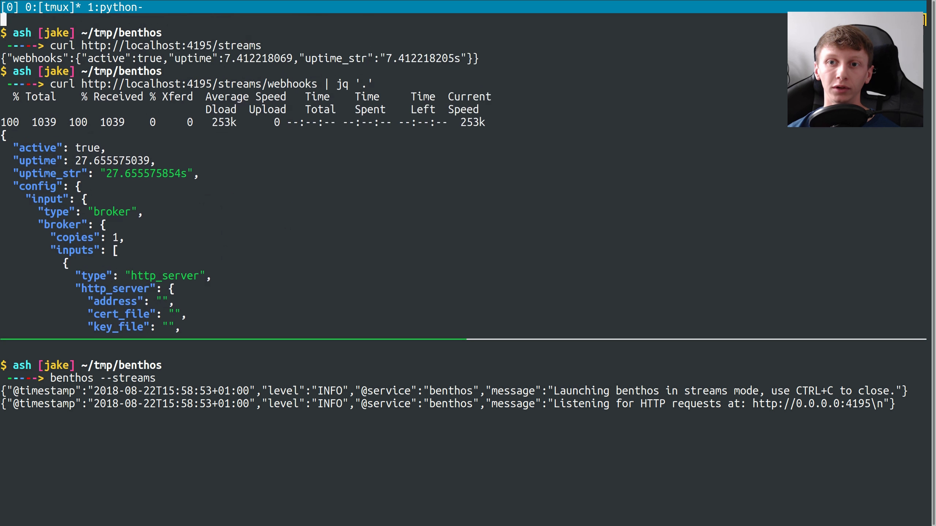
key(Up)
key(Up)
key(Up)
key(Up)
key(Up)
key(Up)
key(Down)
key(Down)
key(Down)
key(Down)
key(Down)
key(Down)
key(Down)
key(Down)
key(Down)
key(Down)
key(Down)
key(Down)
key(Down)
key(Down)
key(Down)
key(Up)
key(Down)
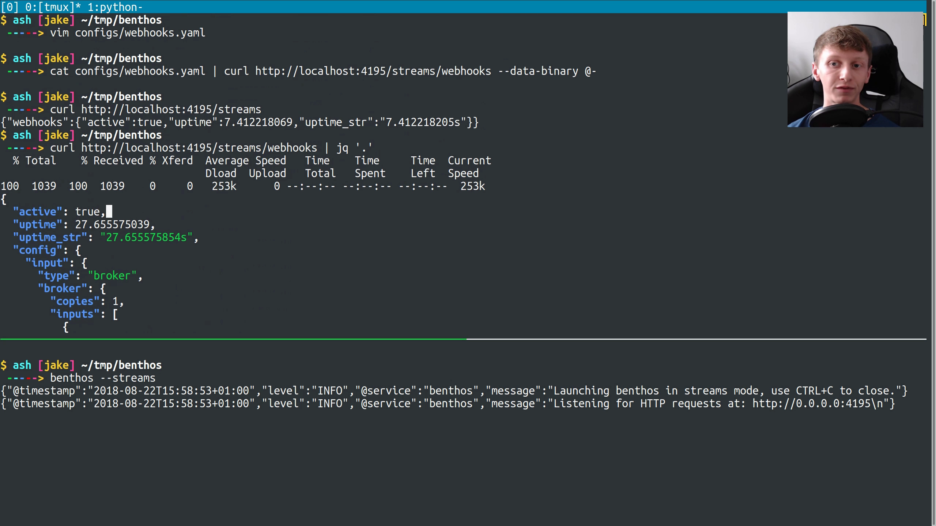
key(shift+v)
key(Escape)
key(Down)
key(shift+v)
key(Escape)
key(Down)
key(Down)
key(shift+v)
key(Escape)
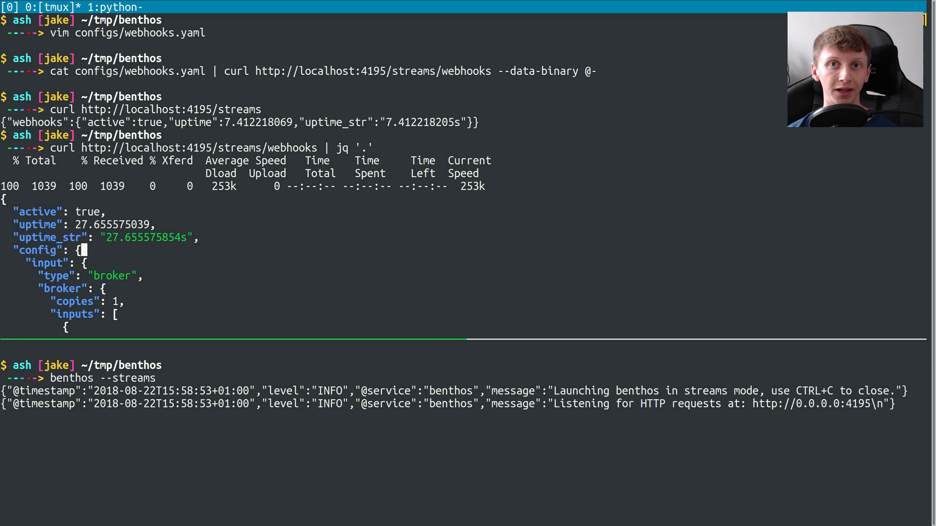
Scroll through the three HTTP inputs and buffer to the stdout output type
key(Down)
key(Down)
key(Down)
key(Down)
key(Down)
key(Down)
key(Down)
key(Down)
key(Down)
key(Down)
key(Down)
key(Down)
key(Down)
key(Down)
key(Down)
key(Down)
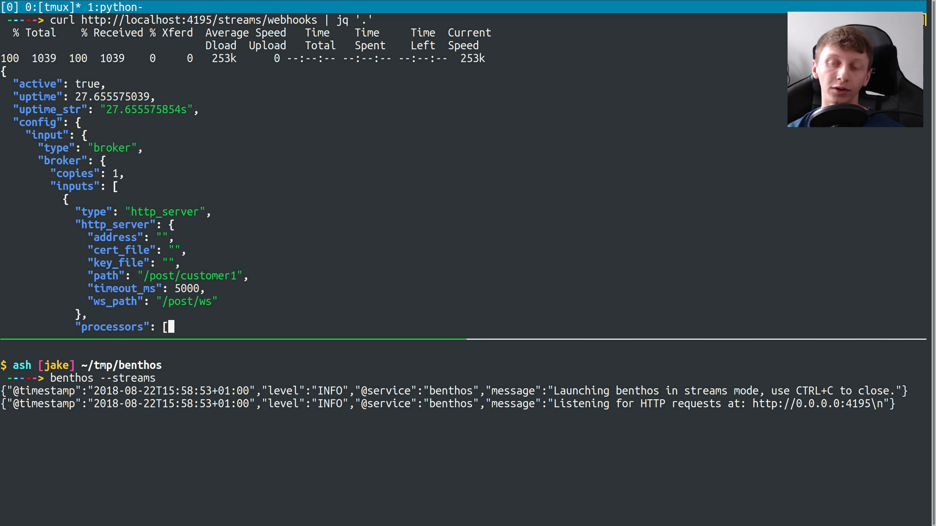
key(Down)
key(Down)
key(Down)
key(Down)
key(Down)
key(Down)
key(Down)
key(Down)
key(Down)
key(Down)
key(Down)
key(Down)
key(Down)
key(Down)
key(Down)
key(Down)
key(Down)
key(Down)
key(Down)
key(Down)
key(Down)
key(Down)
key(Down)
key(Down)
key(Down)
key(Down)
key(Down)
key(Down)
key(Down)
key(Down)
key(Down)
key(Down)
key(Down)
key(Down)
key(Down)
key(Down)
key(Down)
key(Down)
key(Down)
key(Down)
key(Down)
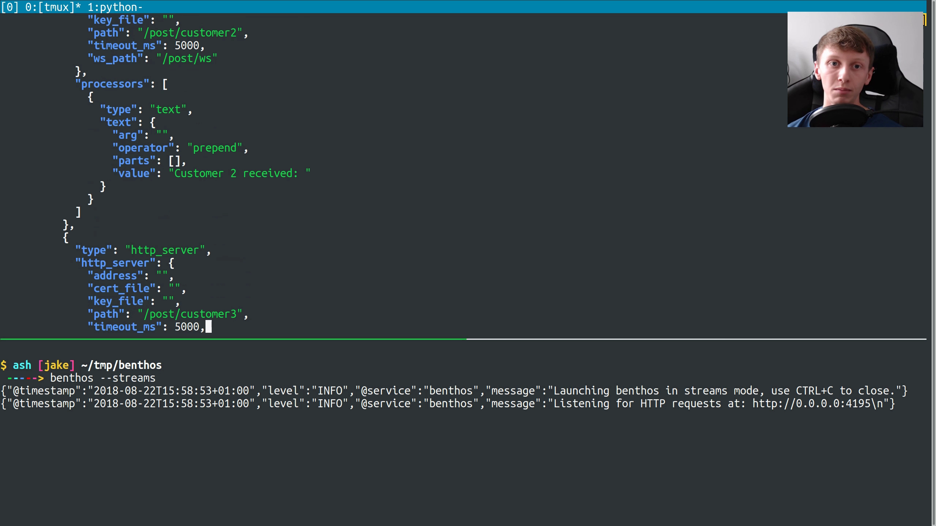
key(Down)
key(Down)
key(Down)
key(Down)
key(Down)
key(Down)
key(Down)
key(Down)
key(Down)
key(Down)
key(Down)
key(Down)
key(Down)
key(Down)
key(Down)
key(Down)
key(Down)
key(Down)
key(Up)
key(Up)
key(Up)
key(Up)
key(Up)
key(Up)
key(Up)
key(Up)
key(Down)
key(Down)
key(Down)
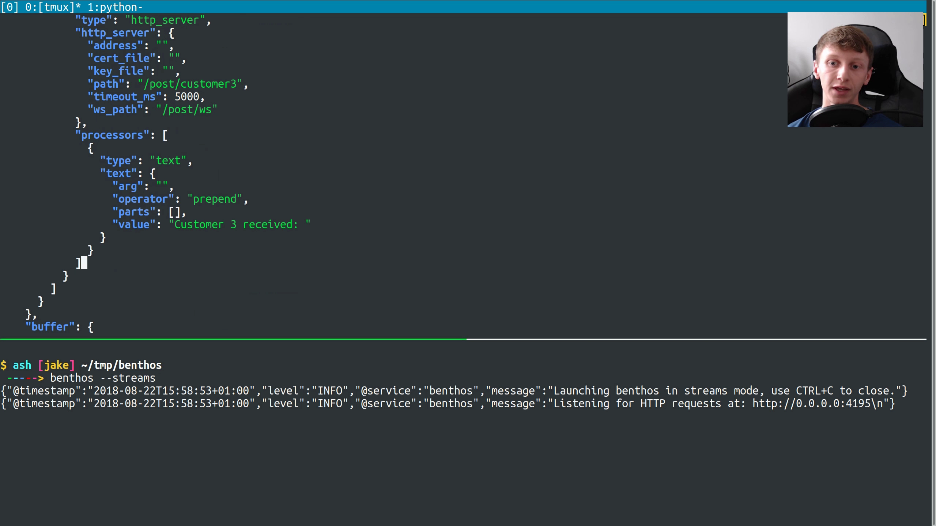
key(Down)
key(Down)
key(Down)
key(Down)
key(Down)
key(Down)
key(Down)
key(Down)
key(Down)
key(Down)
key(Down)
key(Down)
key(Down)
key(Down)
key(Down)
key(Down)
key(q)
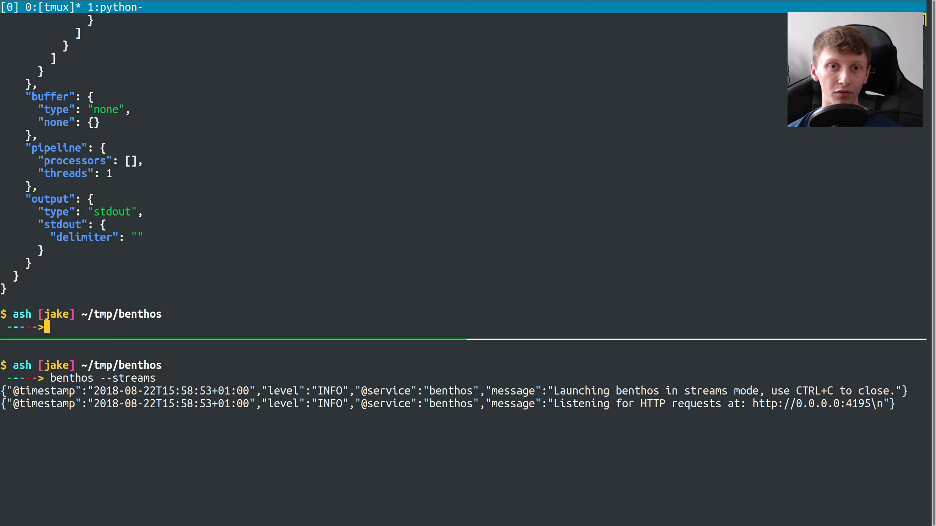
key(ctrl+b)
key(bracketleft)
key(Up)
key(Up)
key(Up)
key(Up)
key(Up)
key(Up)
key(Up)
key(Up)
key(Up)
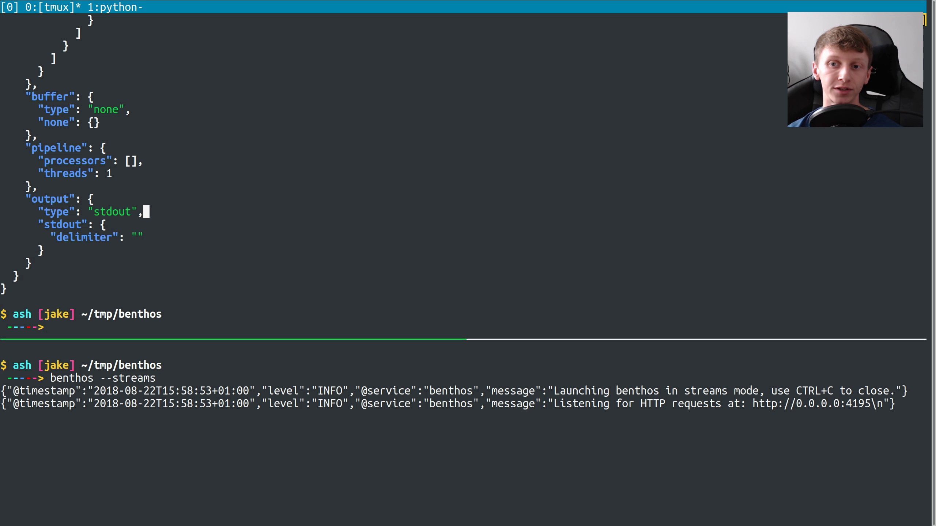
Request localhost:4195/streams/webhooks/stats as raw output
key(q)
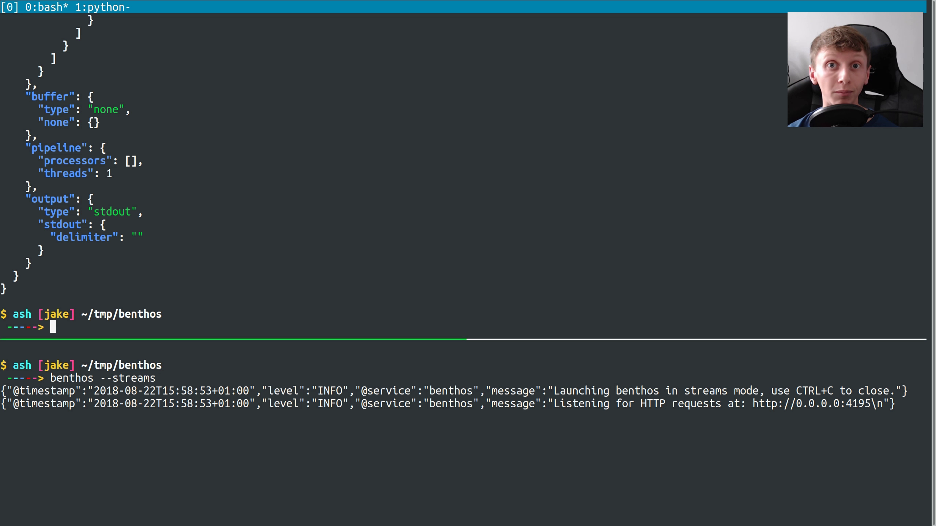
key(Up)
key(BackSpace)
key(BackSpace)
key(BackSpace)
key(BackSpace)
key(BackSpace)
key(BackSpace)
key(BackSpace)
key(BackSpace)
text(/stats)
key(Return)
Rerun the stats request piped to jq '.' and review the zero input and output counts
key(Up)
text(| jq ')
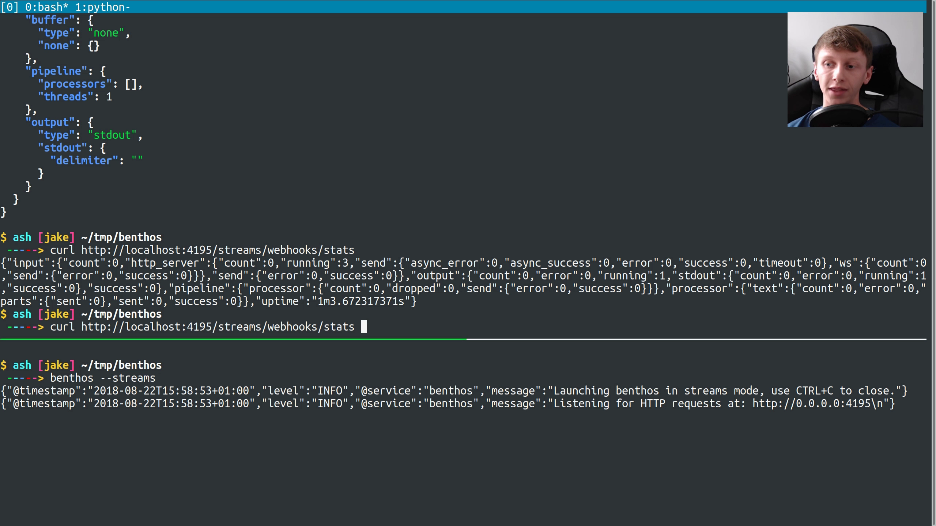
text(.')
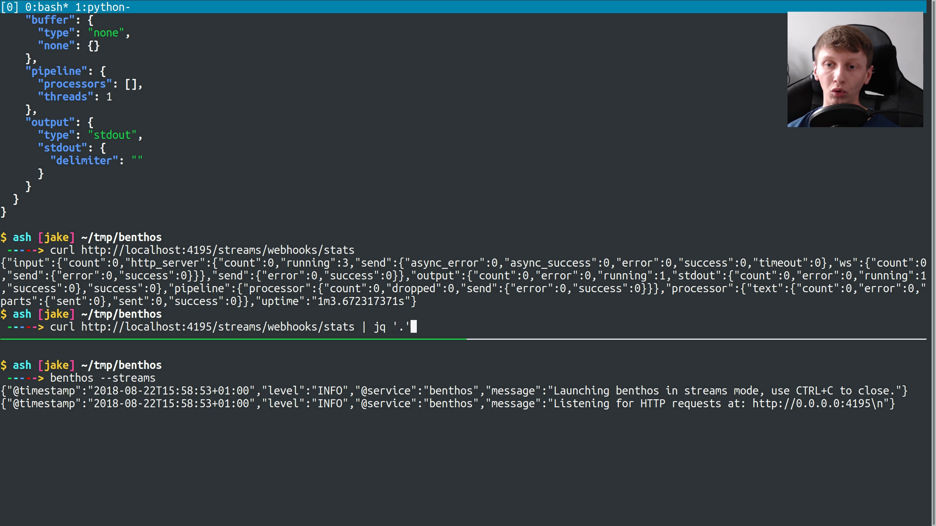
key(Return)
key(ctrl+b)
key(bracketleft)
key(Up)
key(Up)
key(Up)
key(Up)
key(Up)
key(Up)
key(Up)
key(Up)
key(Up)
key(Up)
key(Up)
key(Up)
key(Up)
key(Up)
key(Up)
key(Up)
key(Up)
key(Up)
key(Up)
key(Up)
key(Up)
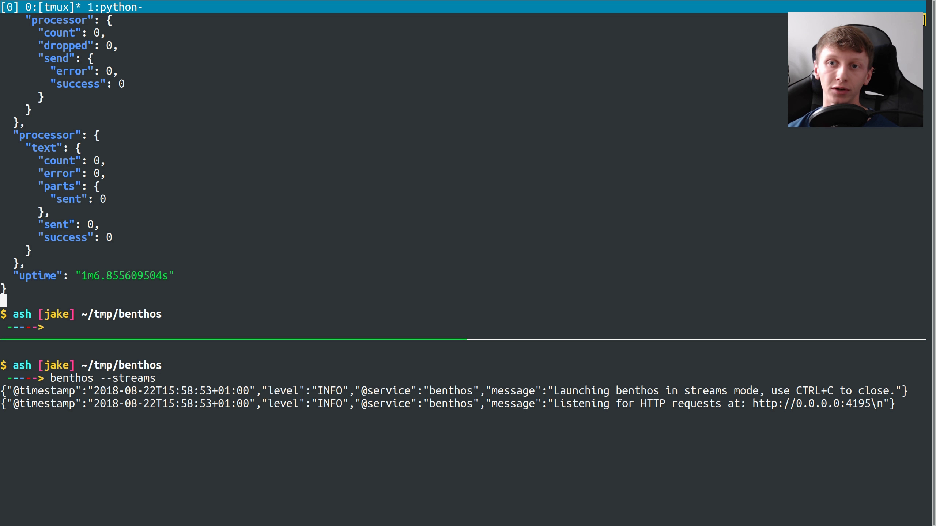
key(Up)
key(Up)
key(Up)
key(Up)
key(Up)
key(Up)
key(Up)
key(Up)
key(Up)
key(Up)
key(Up)
key(Up)
key(Up)
key(Up)
key(Up)
key(Up)
key(Up)
key(Up)
key(Up)
key(Up)
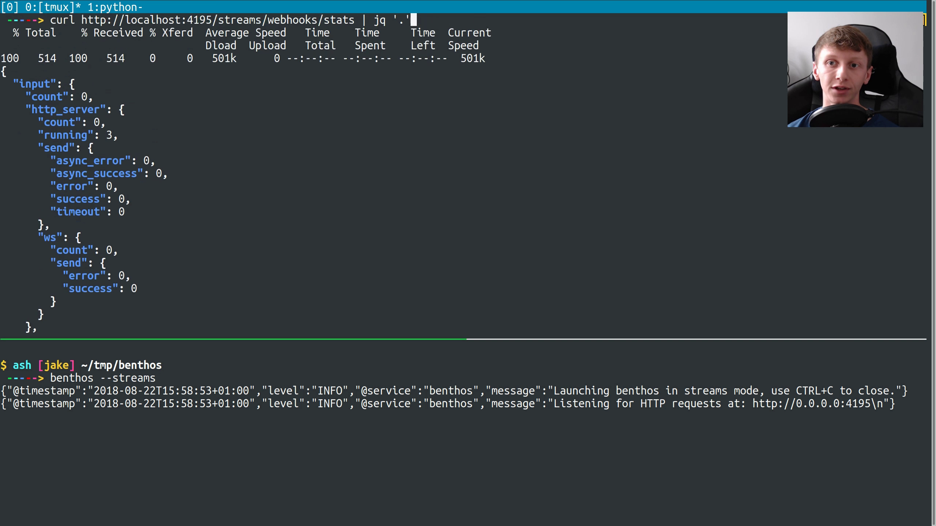
key(q)
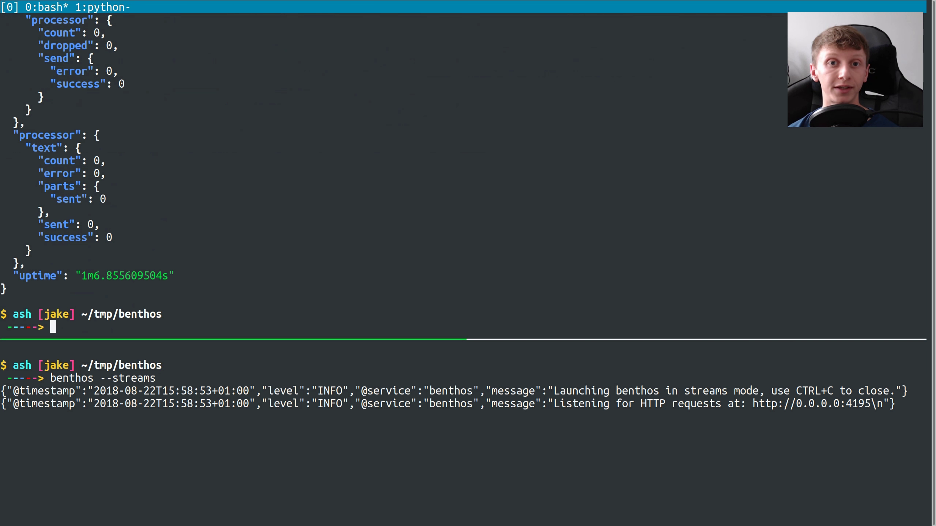